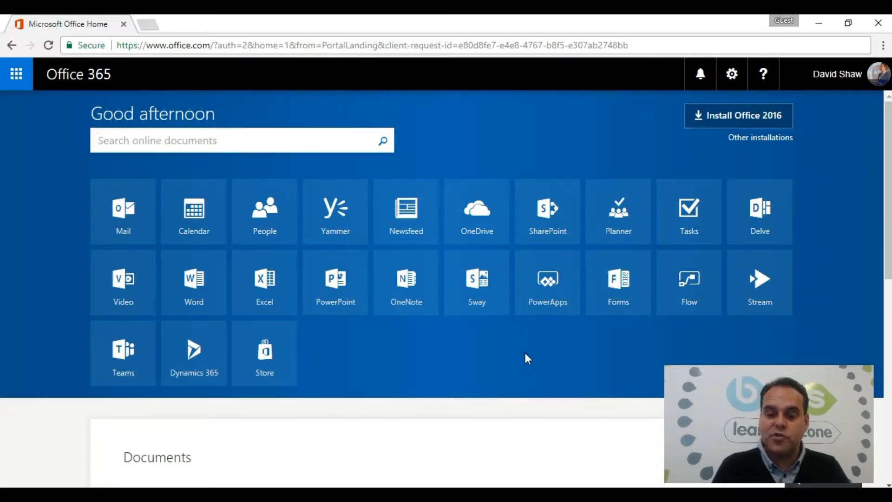
Step: Open Microsoft Stream from the Office 365 home page
left_click(337, 387)
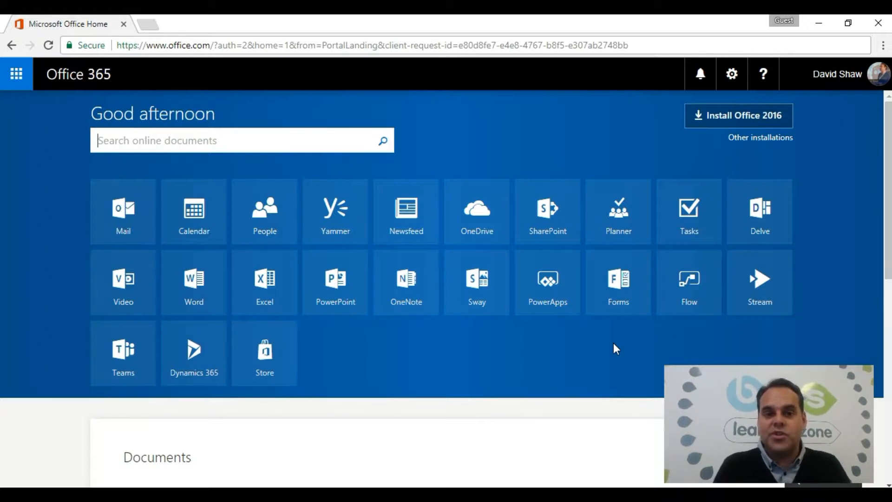
left_click(771, 288)
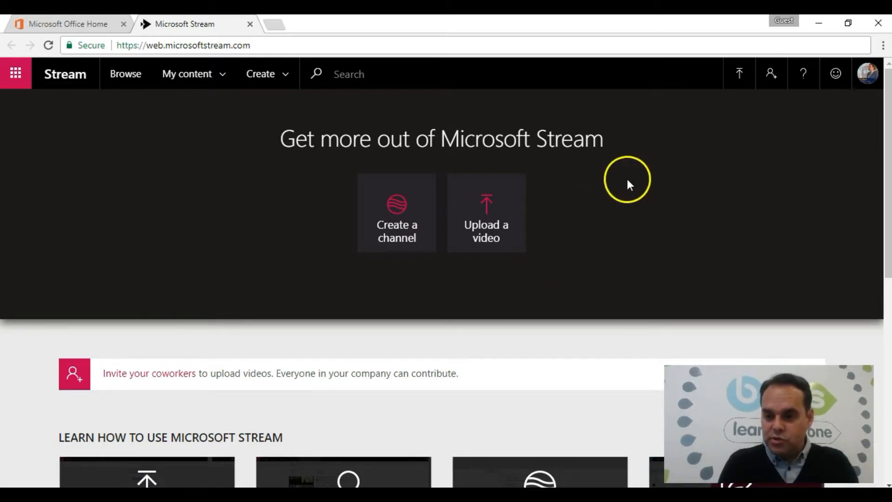
Step: Look over the Stream home page, from the coworker invitation and tutorial tiles to the trending videos, and return to its start
left_click_drag(886, 163, 886, 173)
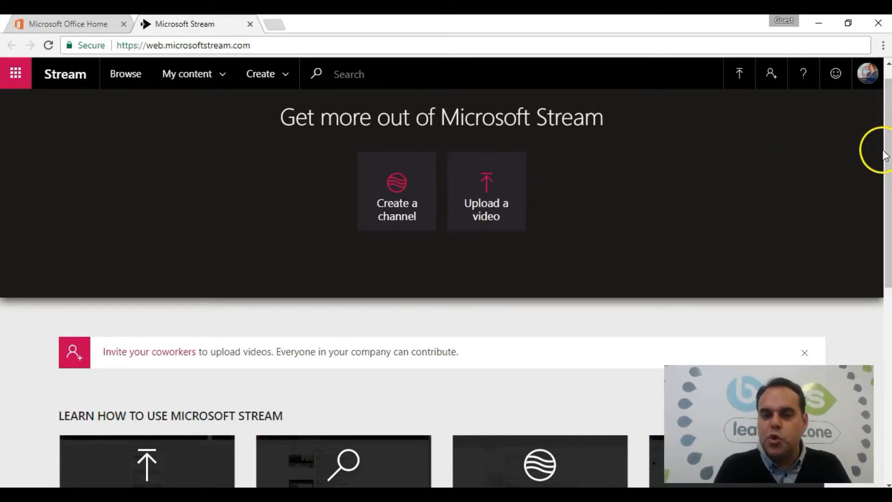
left_click_drag(888, 168, 888, 237)
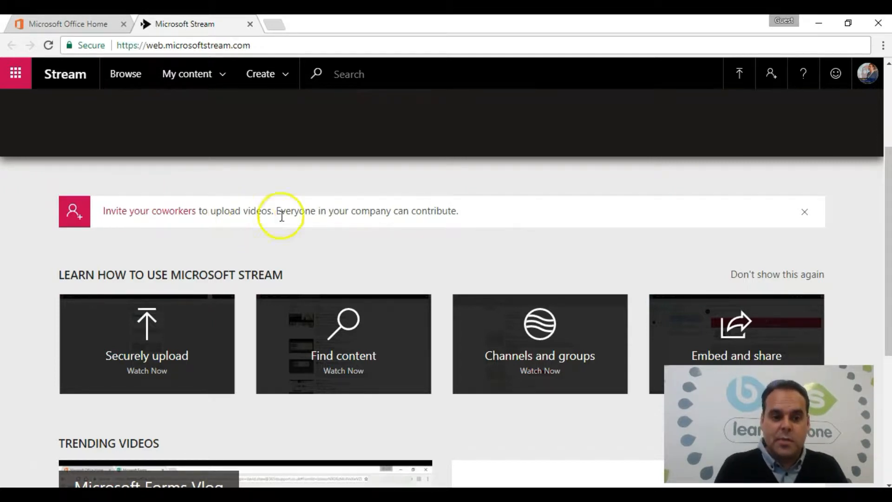
left_click_drag(886, 175, 877, 235)
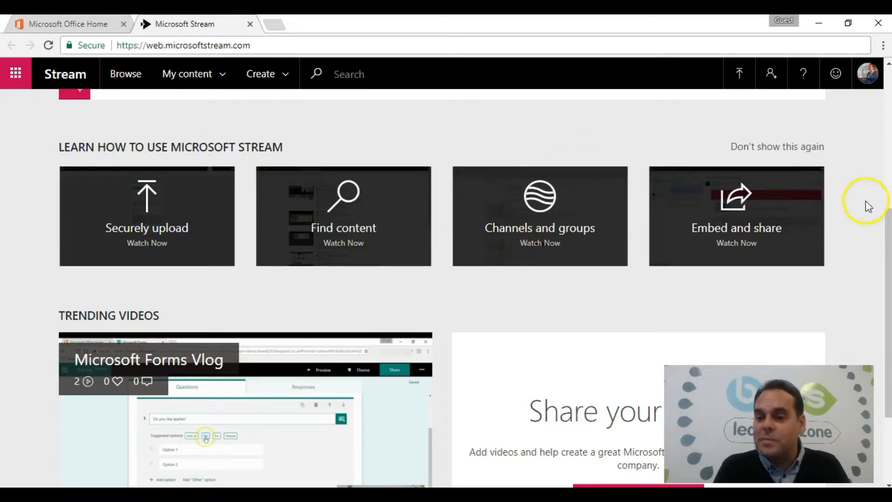
left_click_drag(888, 234, 887, 299)
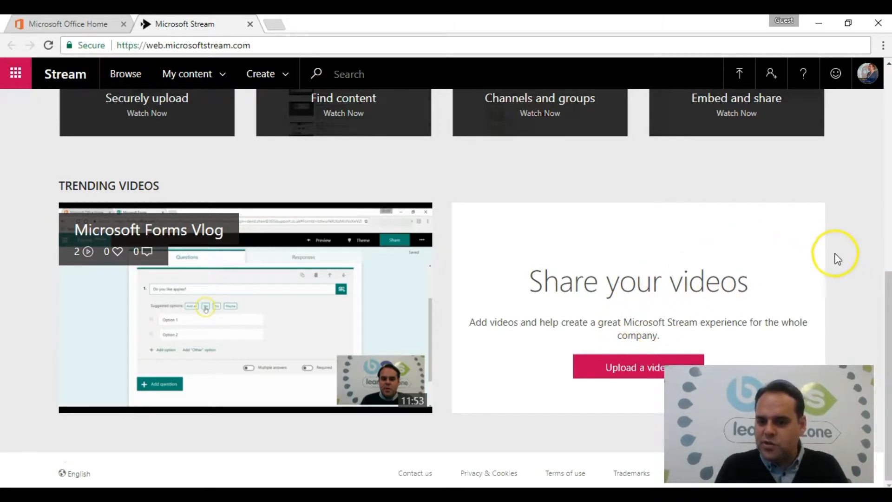
left_click_drag(886, 297, 888, 91)
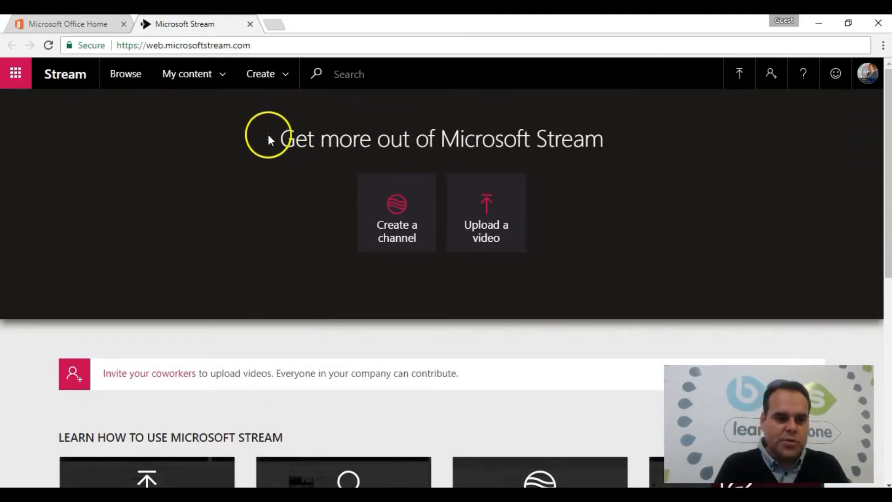
Step: Browse the company's videos with their sort options, the channels and people categories, and the personal content choices
left_click(133, 85)
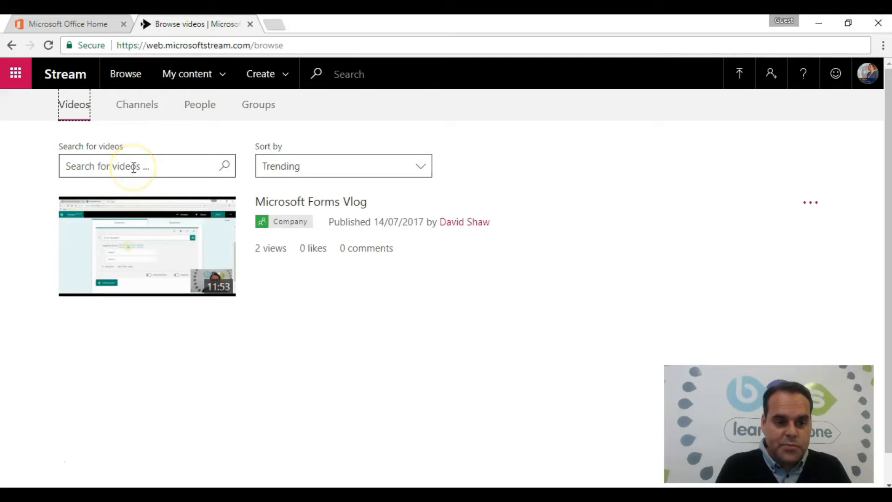
left_click(321, 171)
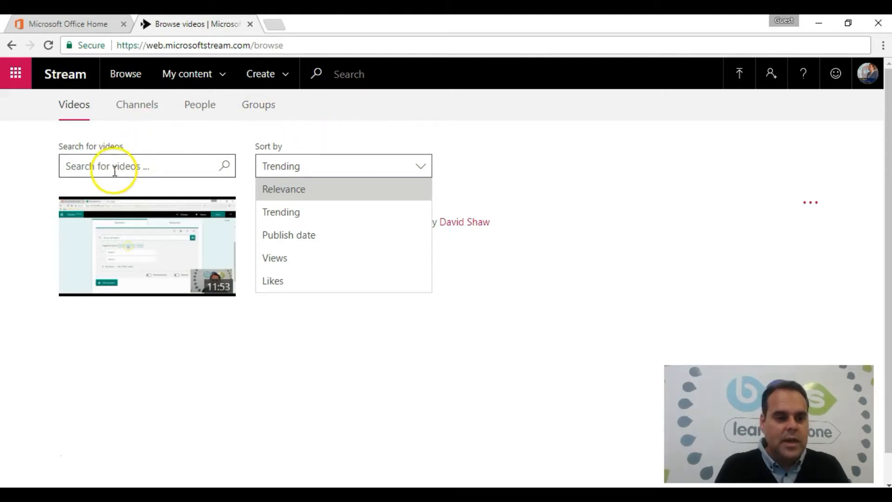
left_click(137, 105)
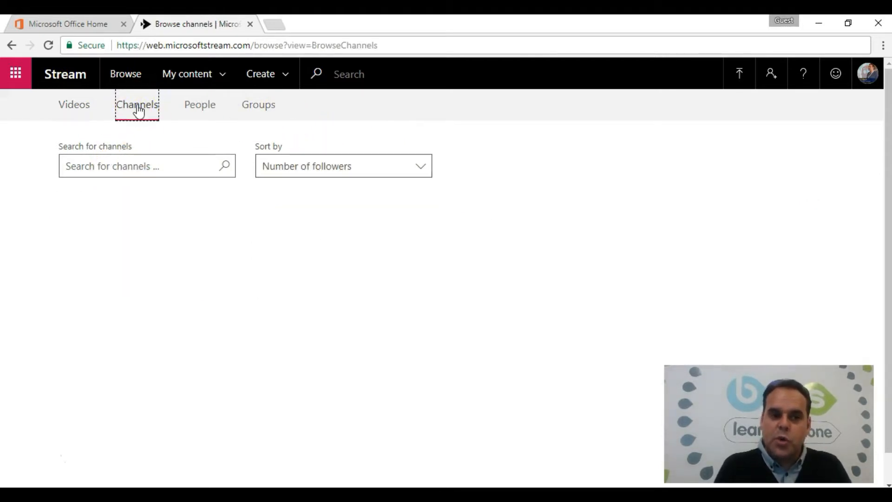
left_click(198, 110)
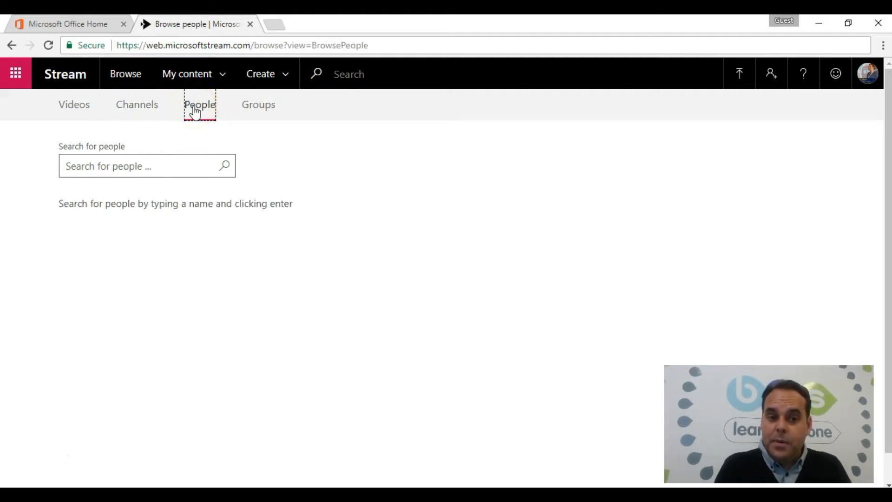
left_click(256, 110)
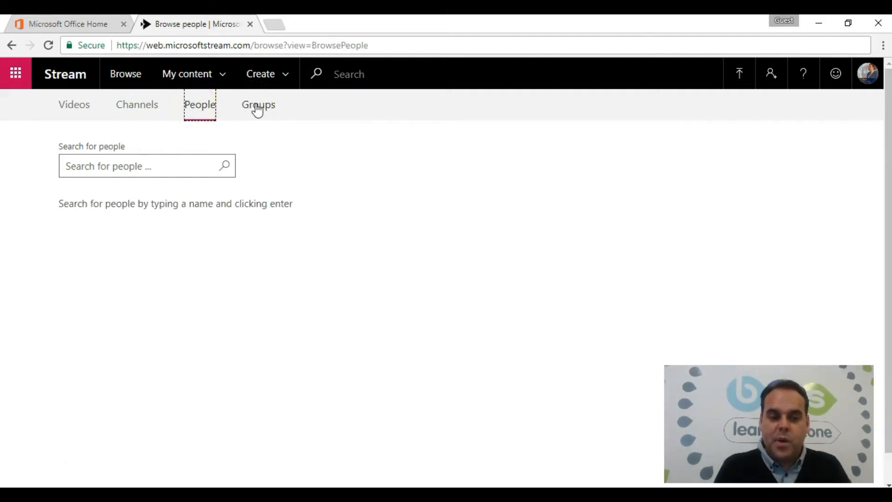
left_click(194, 110)
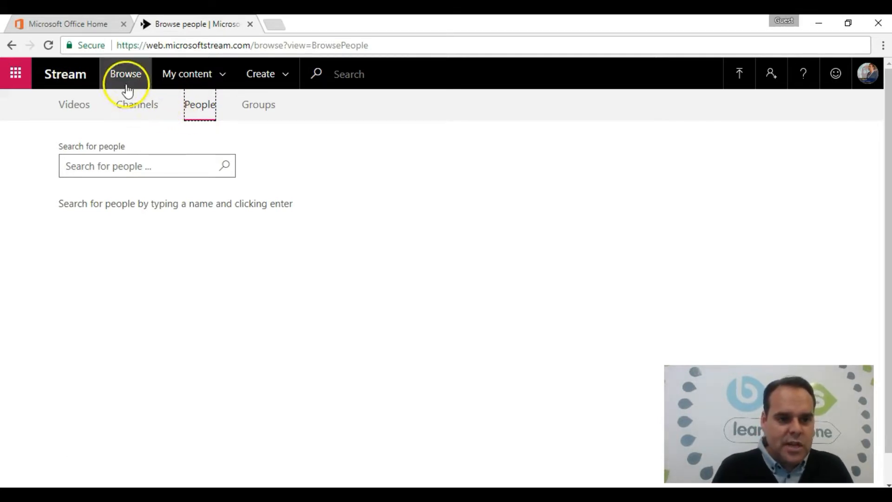
left_click(199, 80)
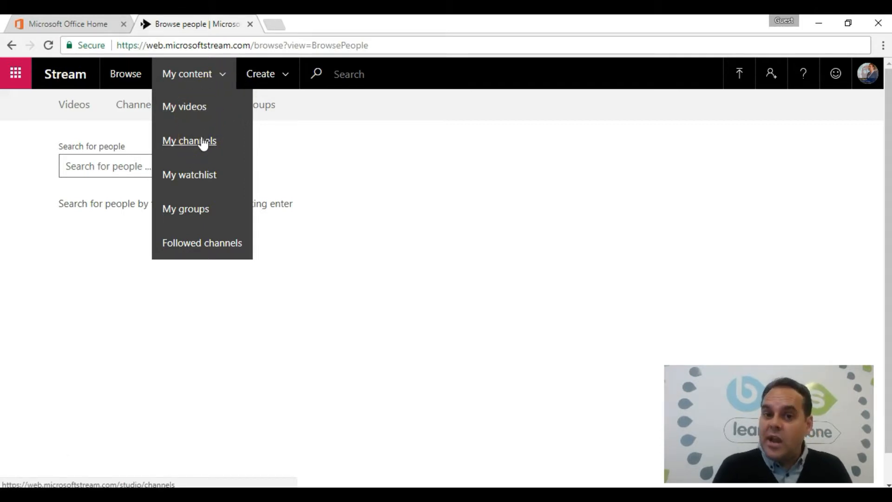
left_click(214, 174)
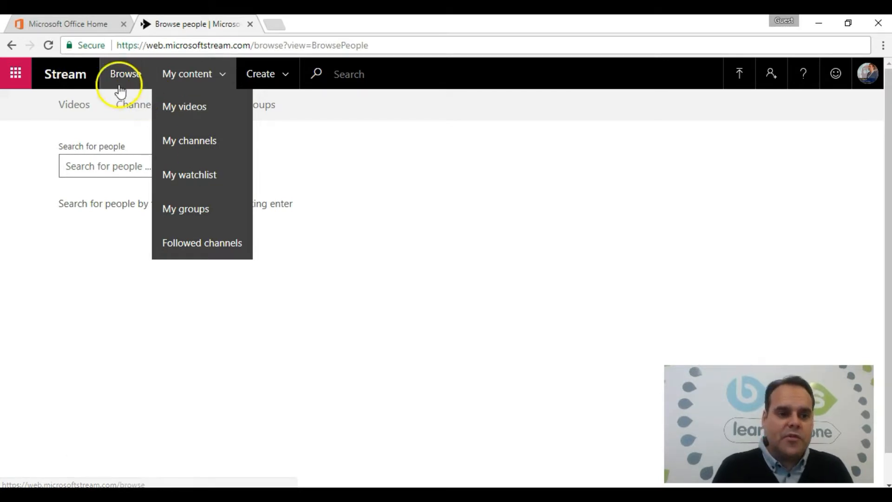
Step: Add the trending Microsoft Forms Vlog video on the home page to the watchlist and open the watchlist
left_click(94, 80)
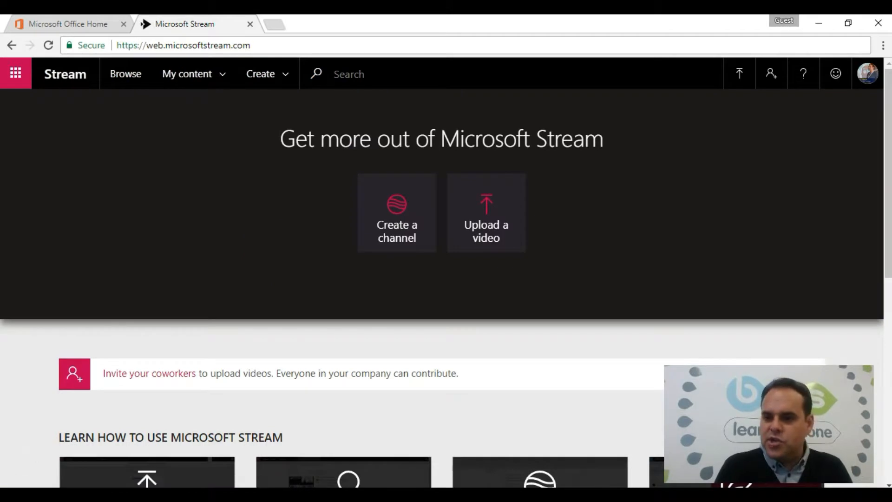
left_click_drag(886, 135, 885, 389)
mouse_move(368, 369)
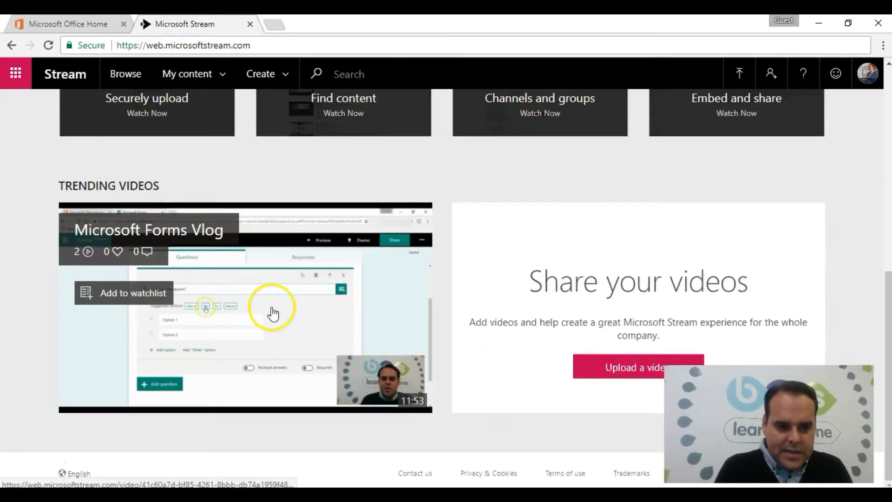
left_click(118, 297)
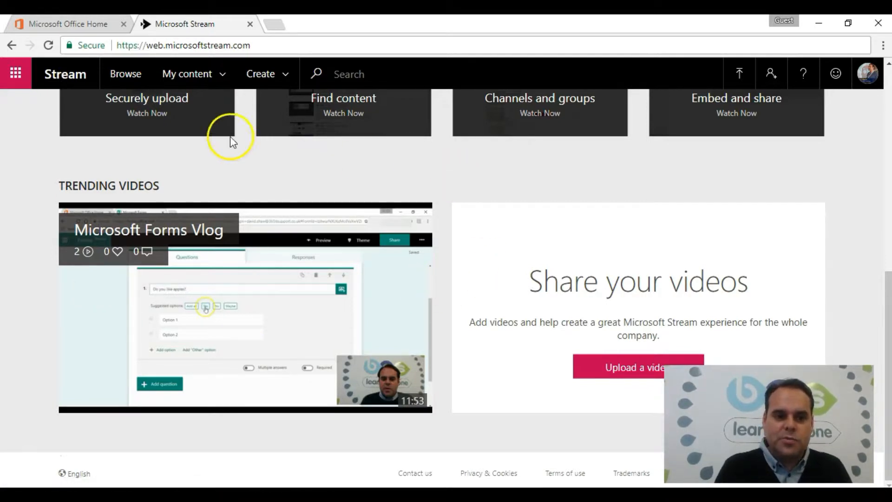
left_click(195, 77)
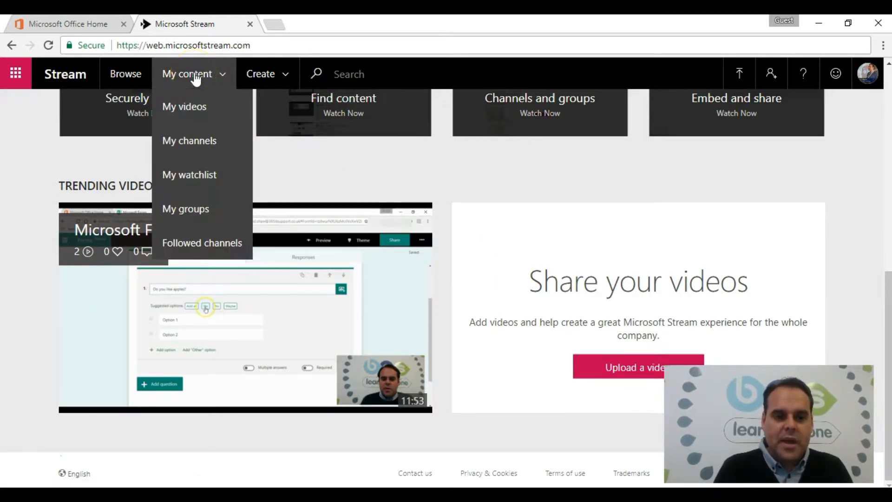
left_click(213, 176)
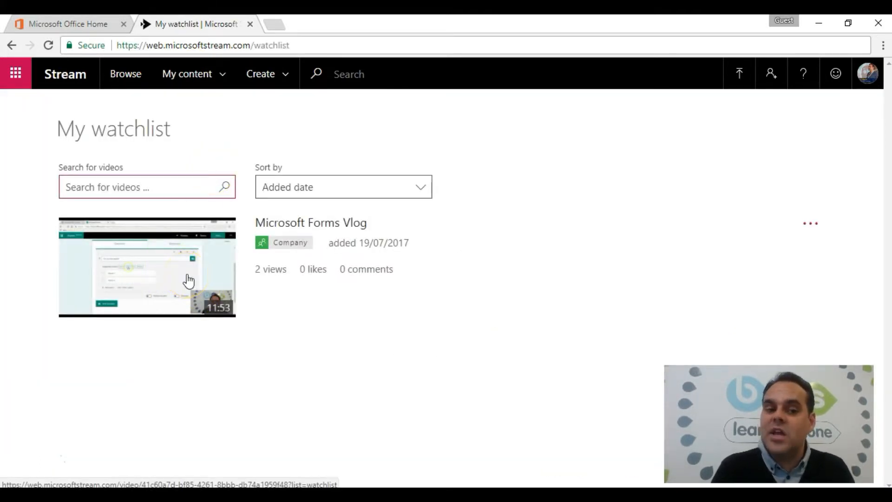
Step: Start a new channel from the list of own channels and name it Sales and Marketing
left_click(219, 86)
left_click(223, 203)
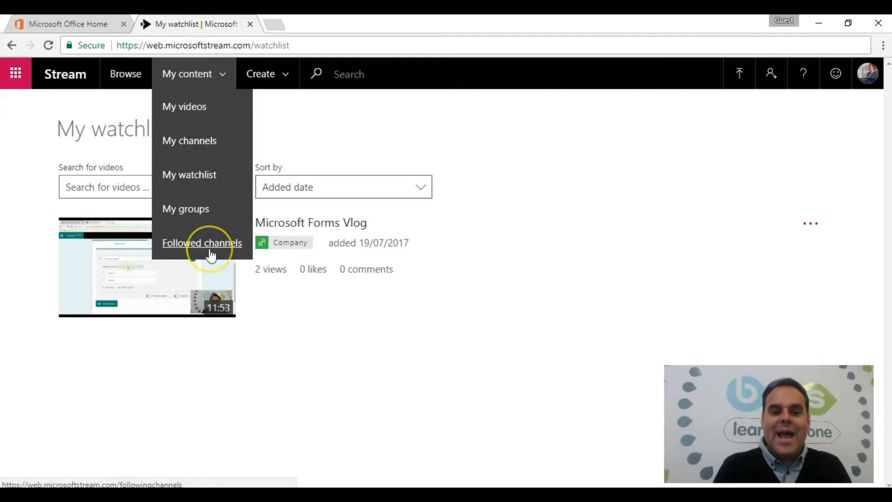
left_click(199, 146)
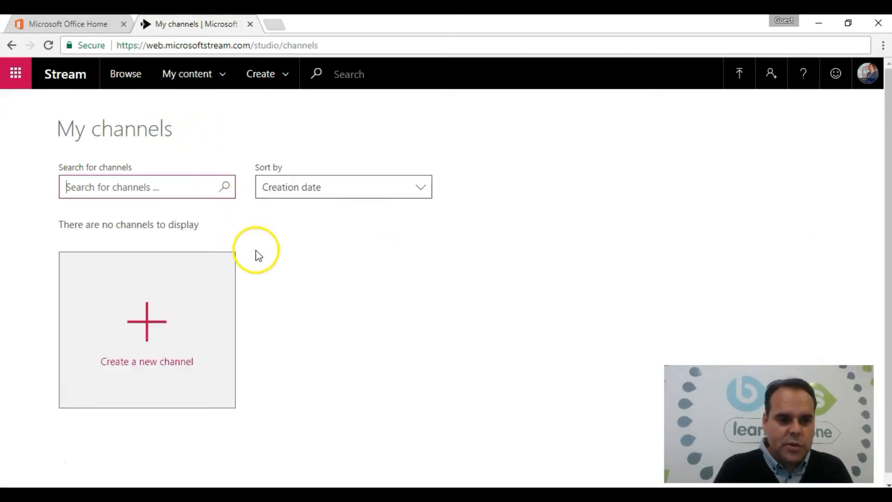
left_click(166, 319)
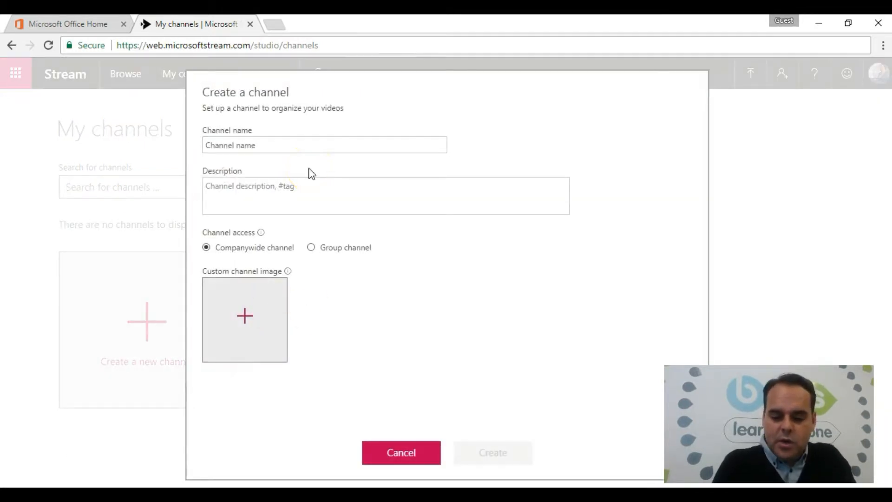
left_click(308, 146)
type("Sales and ")
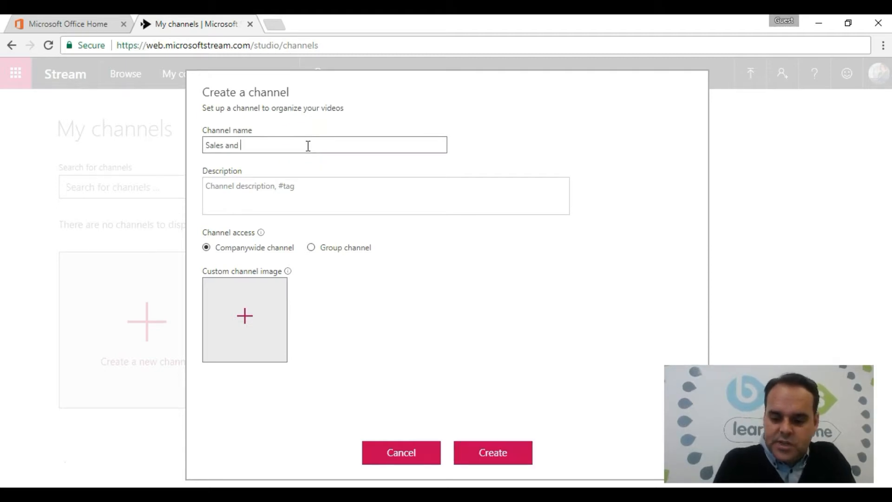
type("Marketing")
left_click(301, 184)
left_click(296, 185)
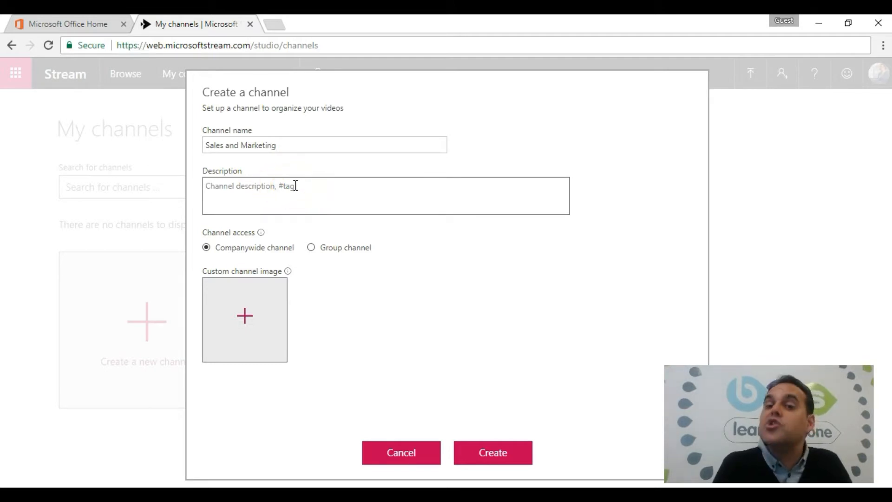
Step: Set the channel access to Companywide channel and create the channel
left_click(267, 250)
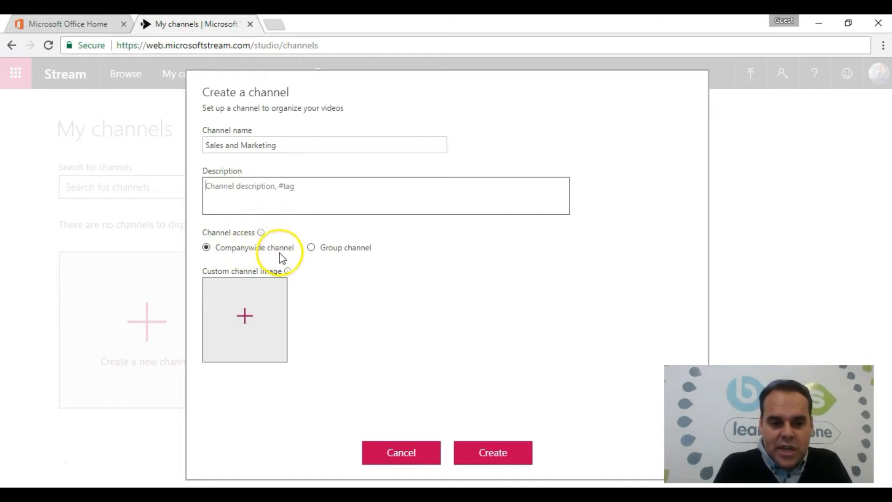
left_click(339, 252)
left_click(295, 274)
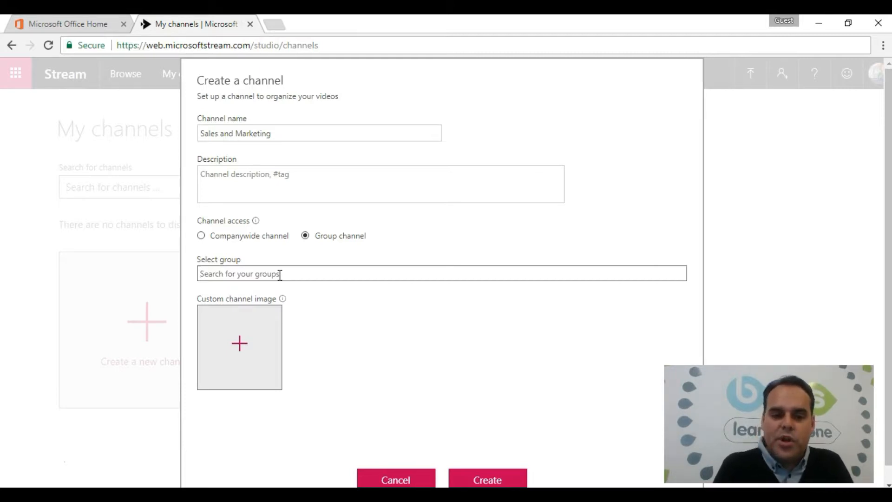
left_click(241, 239)
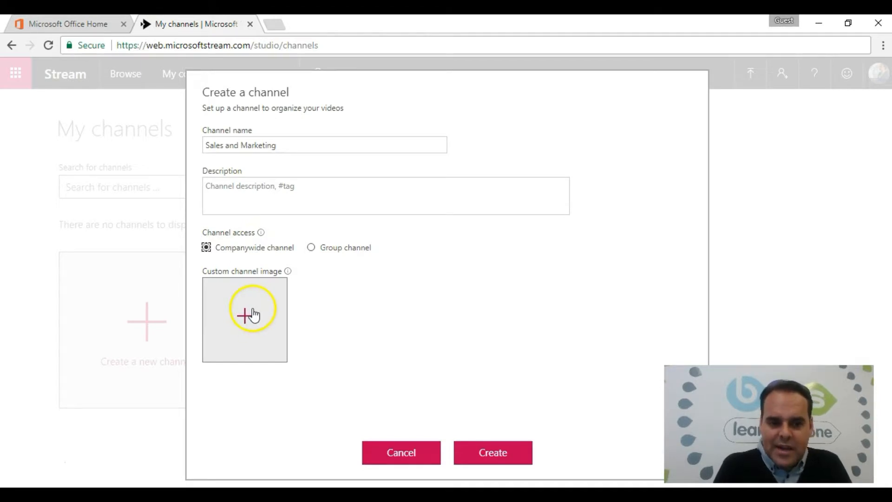
left_click(505, 450)
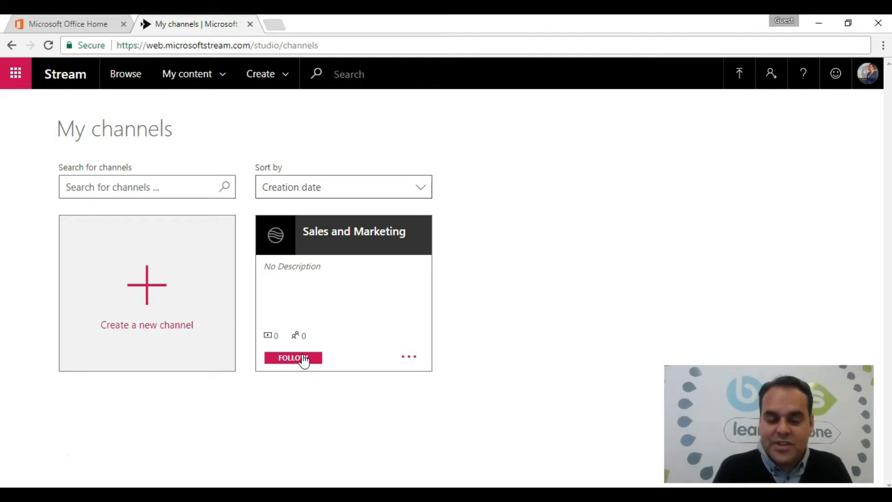
Step: Start uploading the GDPR video file from the BCS Vlogs folder
left_click(199, 88)
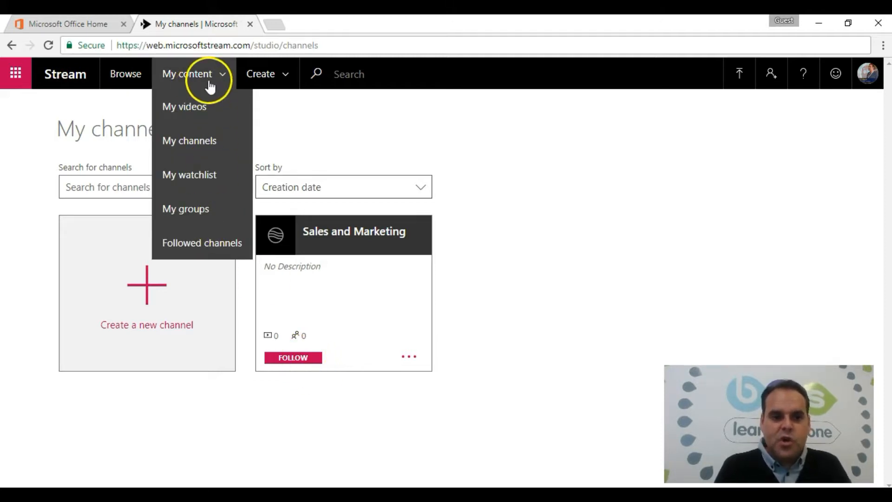
left_click(286, 80)
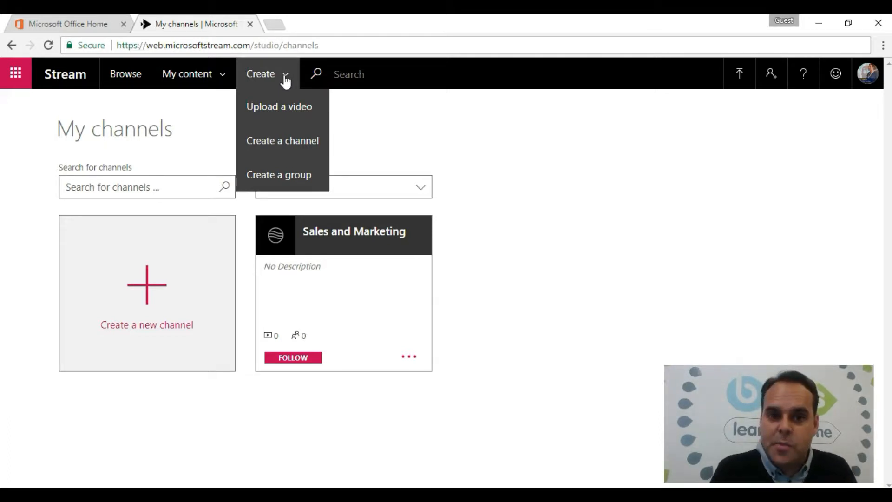
left_click(305, 108)
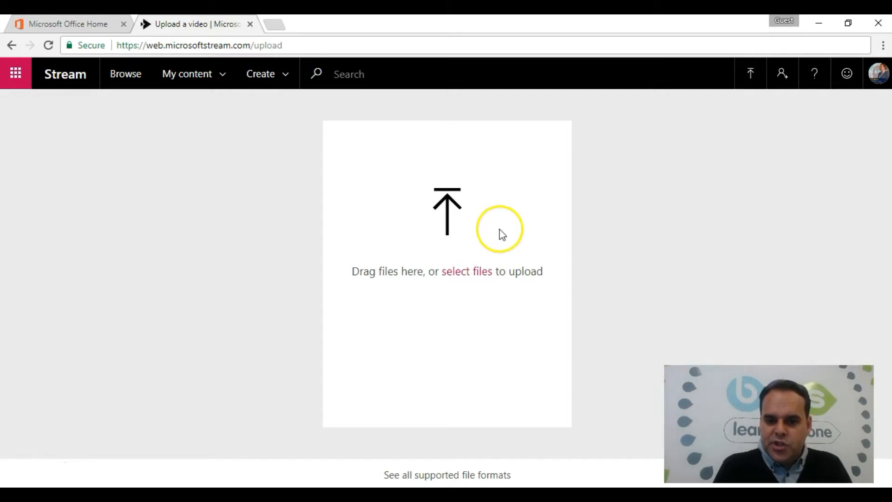
left_click(474, 273)
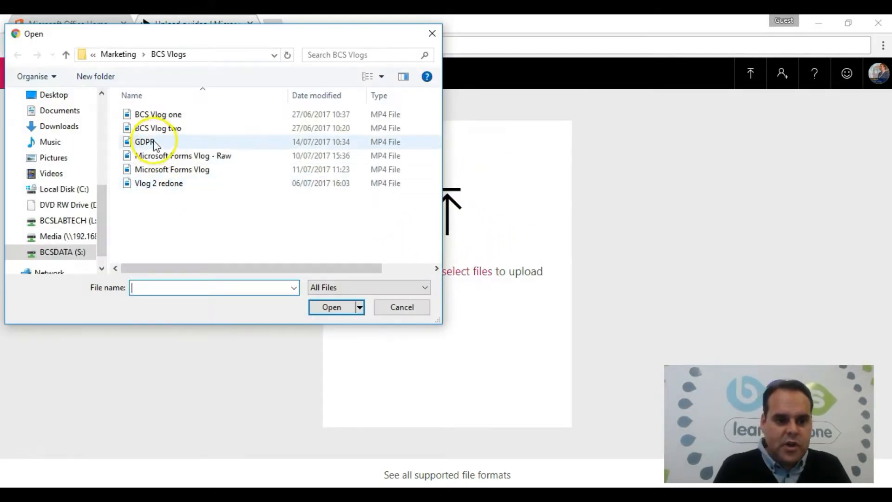
left_click(149, 144)
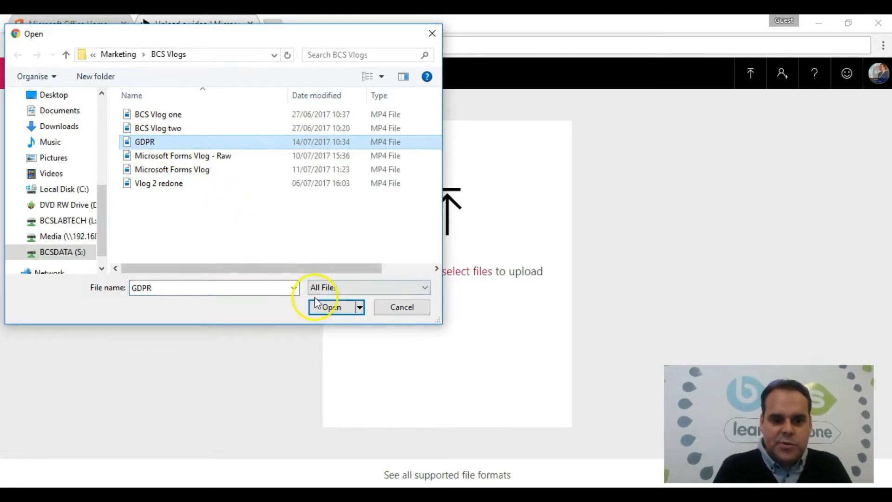
left_click(331, 307)
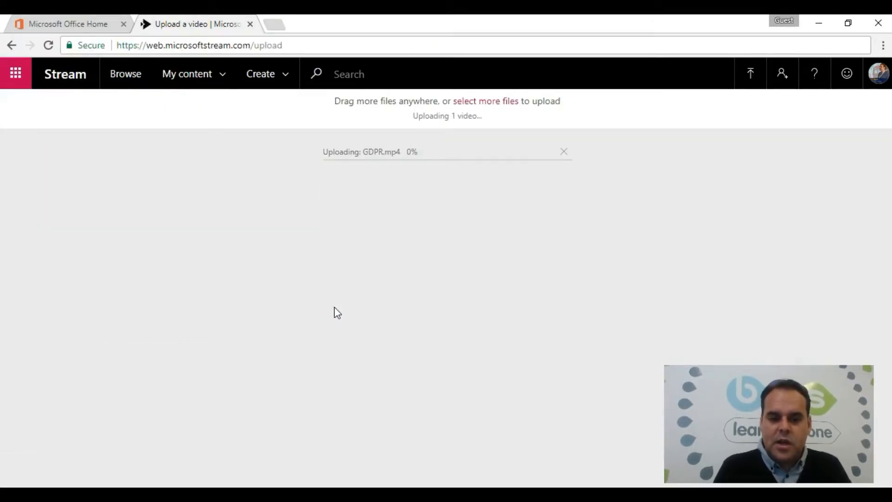
Step: Examine the name, description, language and thumbnail settings in the details of the uploading GDPR video
left_click(395, 209)
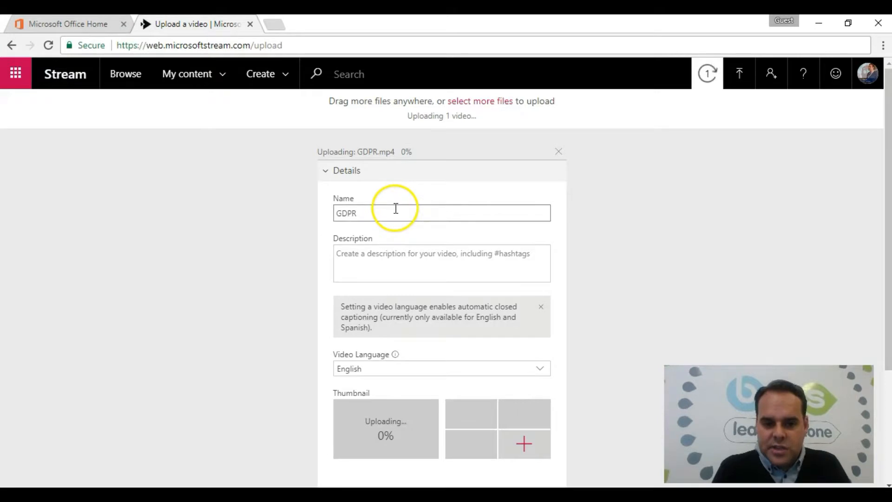
left_click(388, 258)
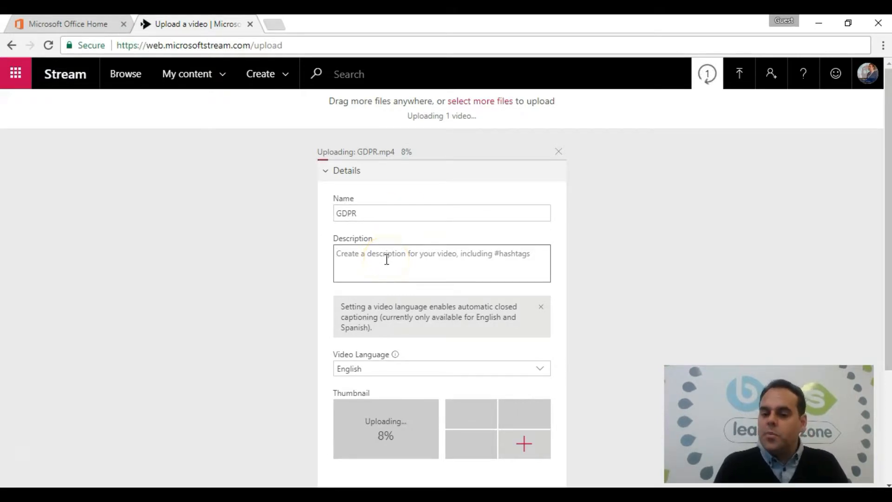
left_click_drag(887, 238, 887, 287)
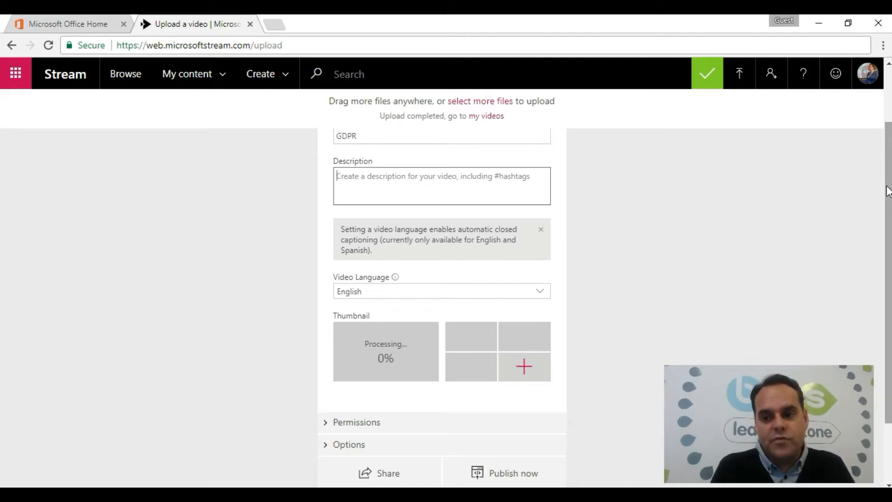
left_click_drag(887, 190, 887, 269)
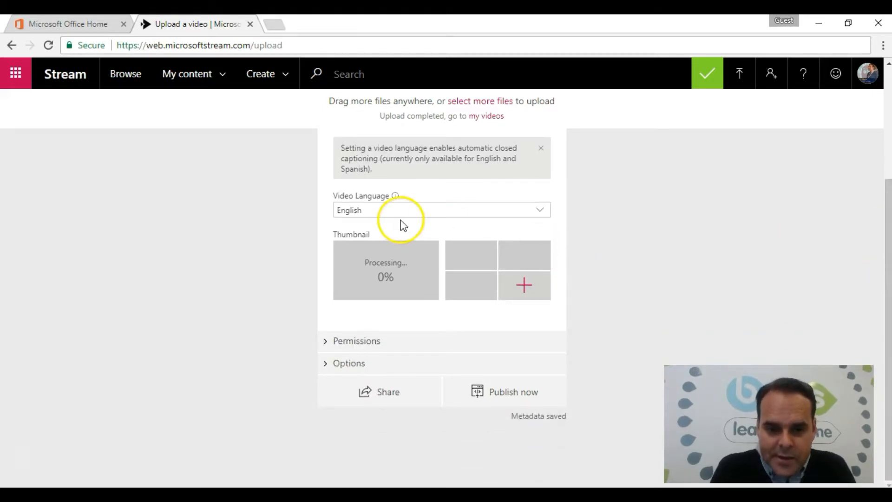
mouse_move(887, 277)
left_mouse_down()
mouse_move(887, 187)
mouse_move(887, 289)
left_mouse_up()
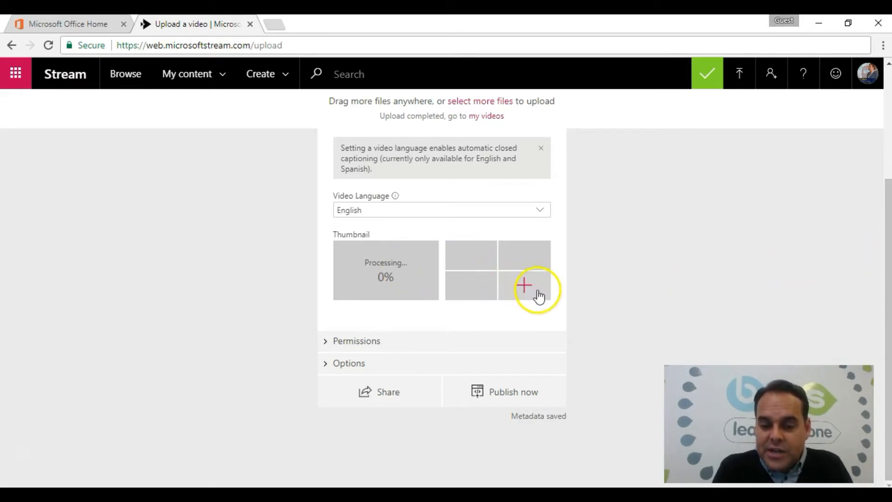
Step: Examine the GDPR video's permissions, including the types of audience it can be shared with
left_click(346, 344)
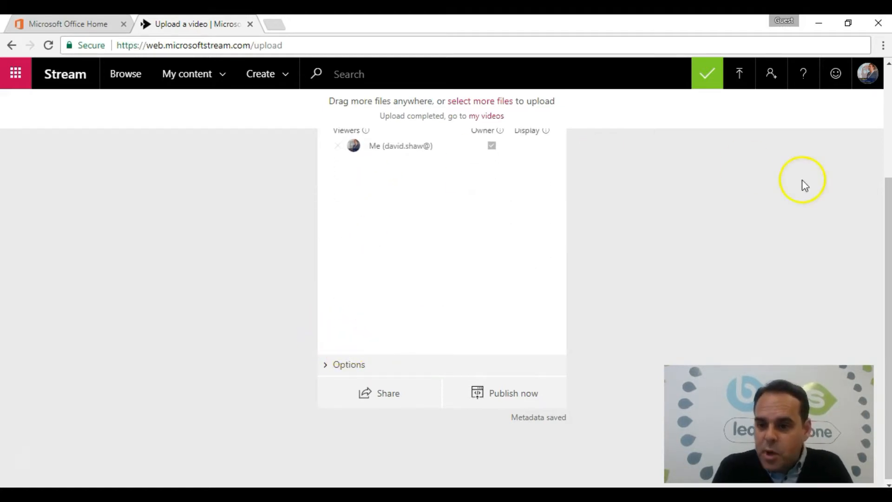
left_click_drag(884, 221, 887, 181)
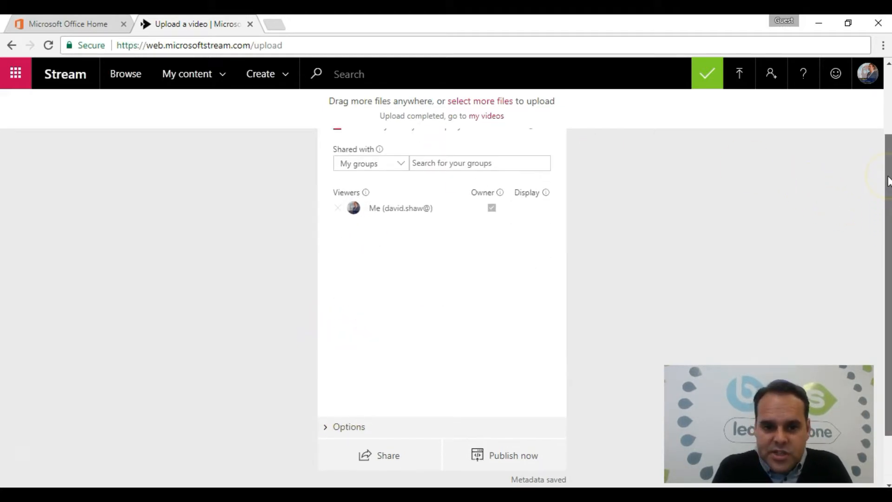
left_click(399, 168)
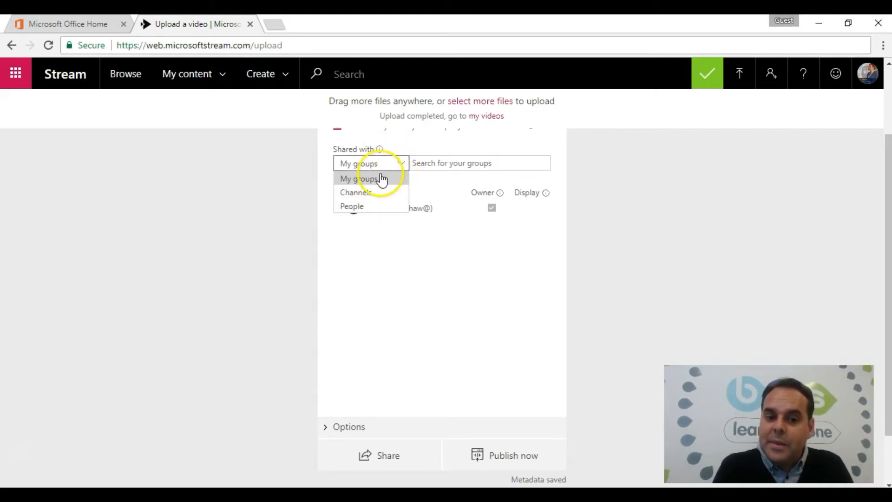
left_click(251, 172)
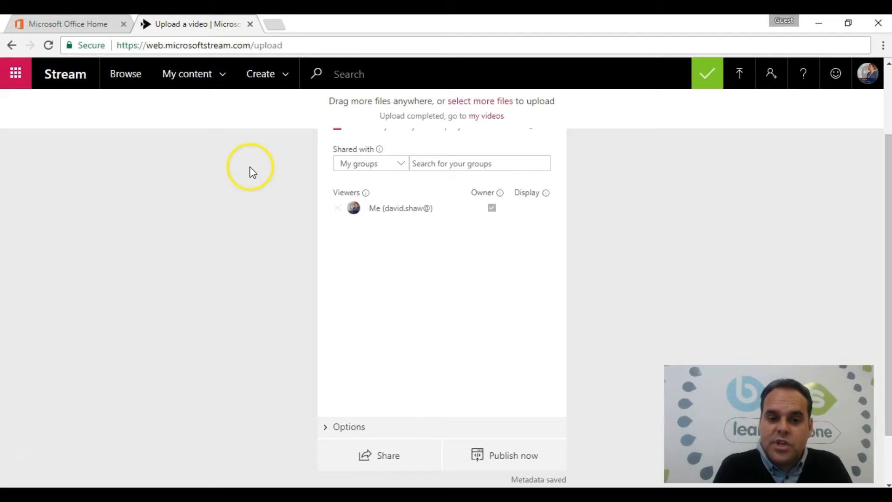
mouse_move(885, 169)
left_mouse_down()
mouse_move(887, 207)
mouse_move(887, 181)
left_mouse_up()
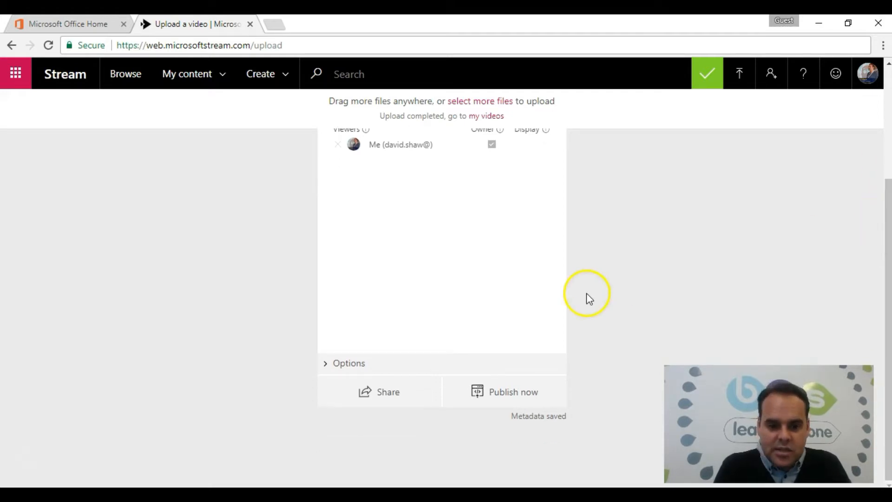
Step: Examine the comments, captions and subtitles options of the GDPR video
left_click(335, 365)
scroll(335, 367, "down", 1)
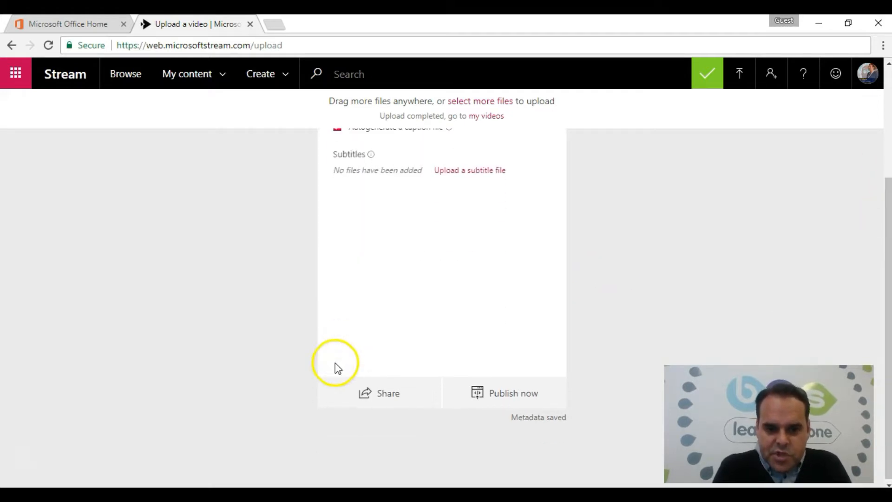
left_click_drag(888, 268, 882, 199)
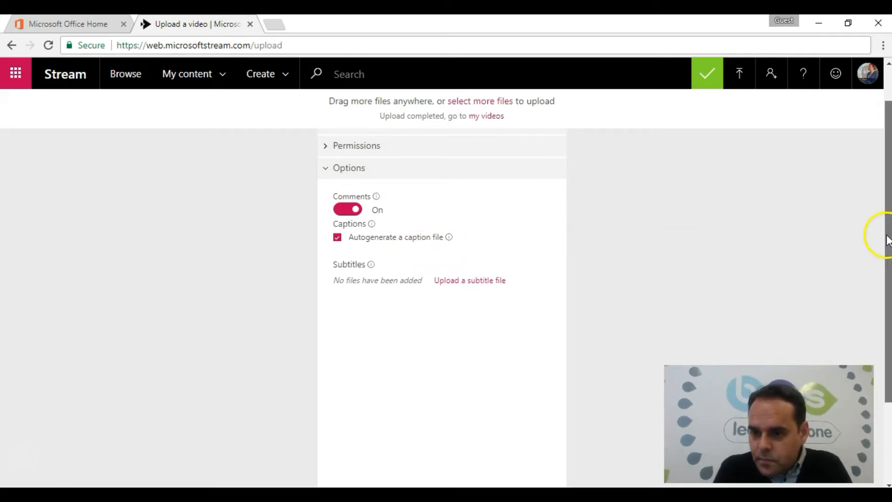
scroll(881, 235, "up", 1)
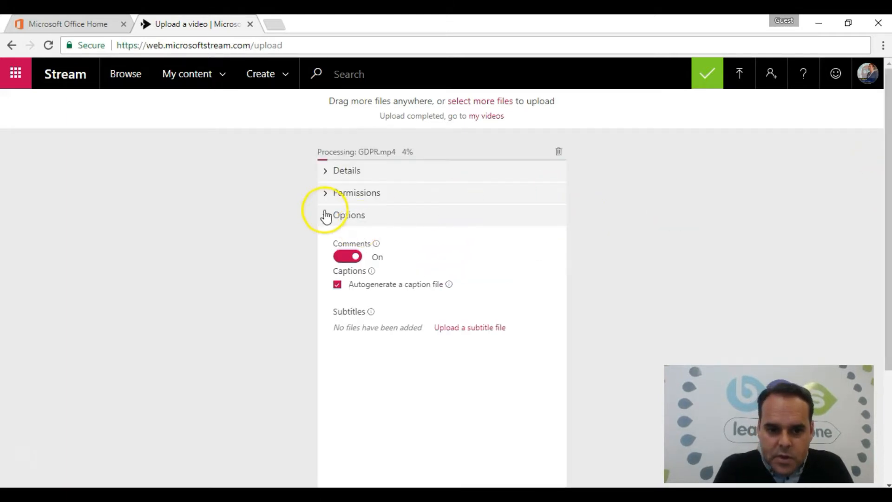
Step: Reopen the GDPR video's details, then view its direct-link sharing options and close them
left_click(331, 175)
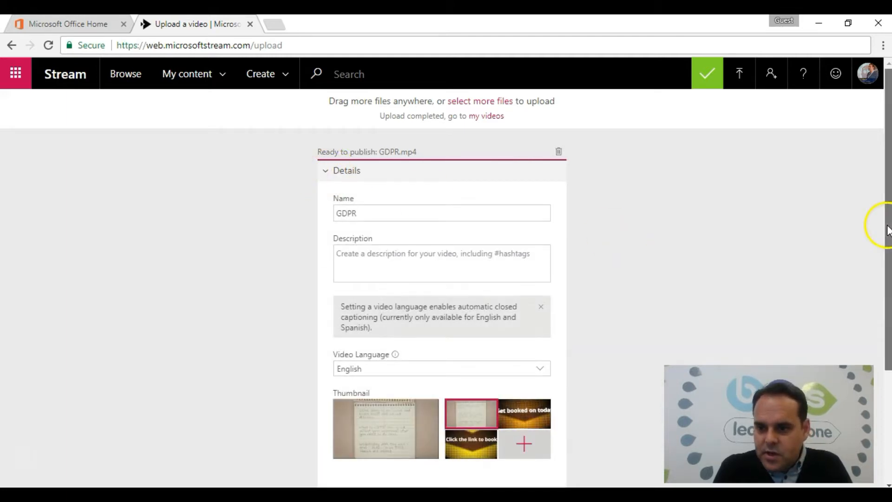
left_click_drag(886, 229, 887, 368)
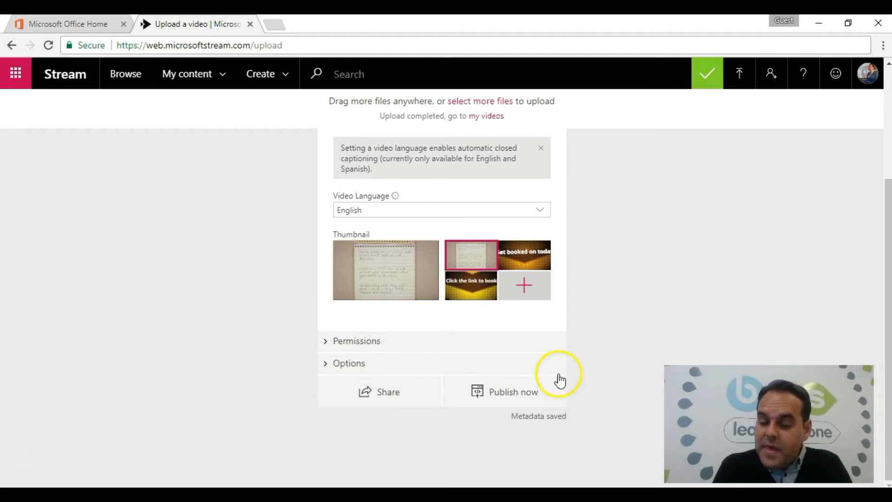
left_click(377, 395)
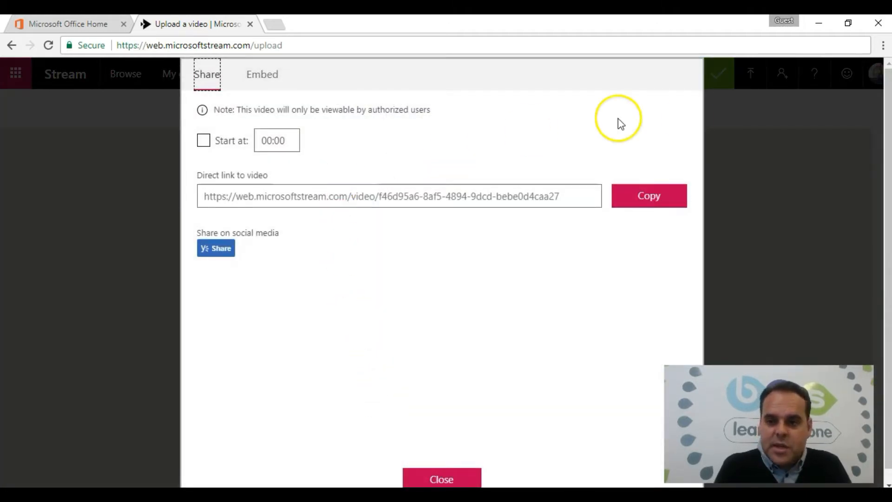
left_click(435, 481)
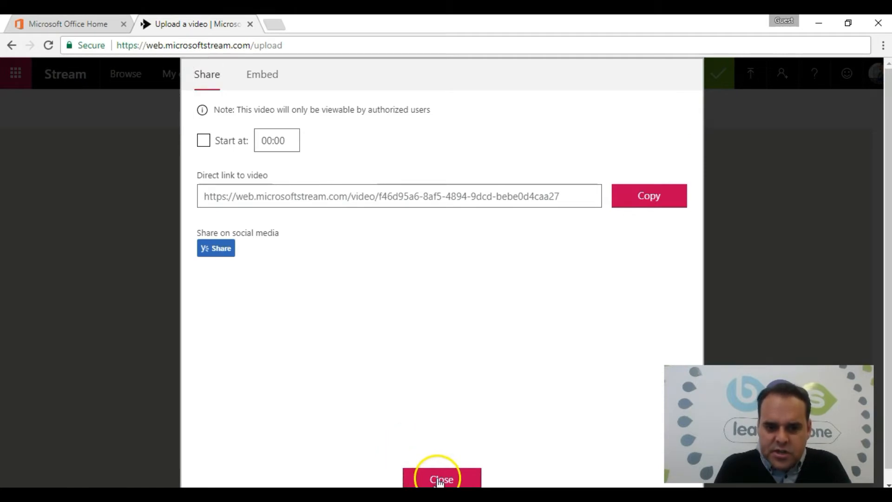
Step: Publish the uploaded GDPR video
scroll(442, 355, "up", 3)
left_click_drag(887, 264, 888, 375)
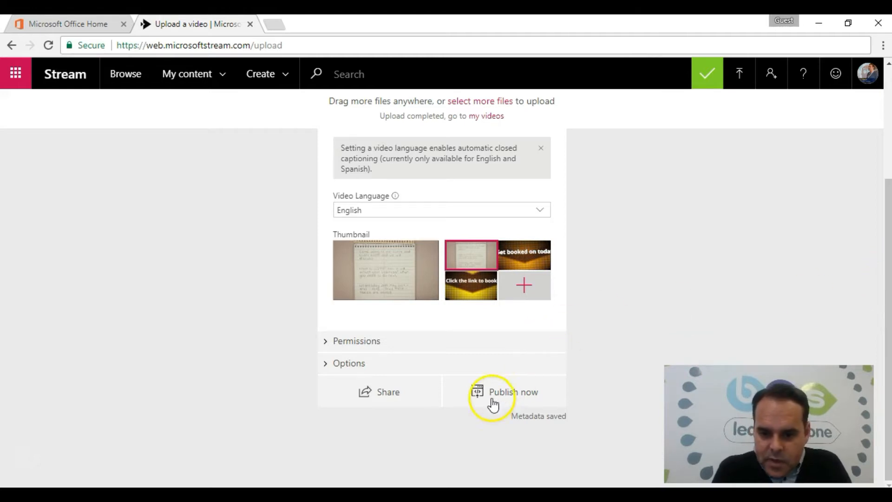
left_click(511, 402)
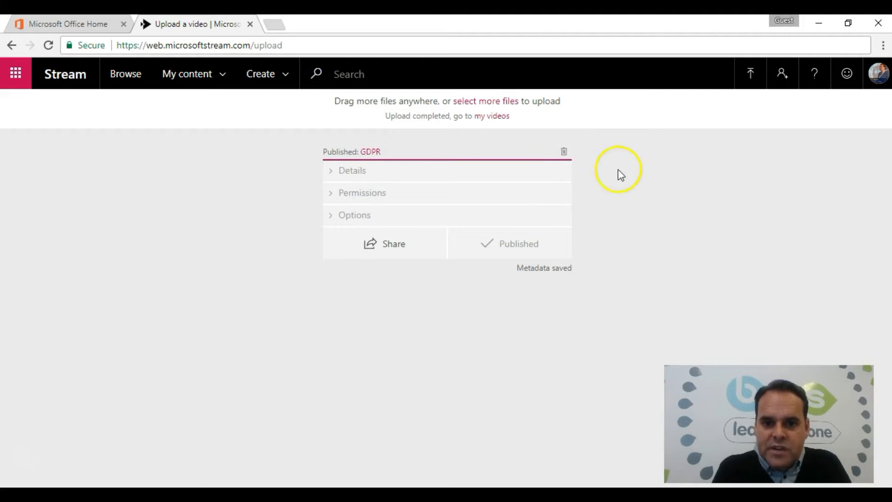
Step: Open the GDPR video from the list of own uploads and pause its playback about 4 seconds in
left_click(496, 117)
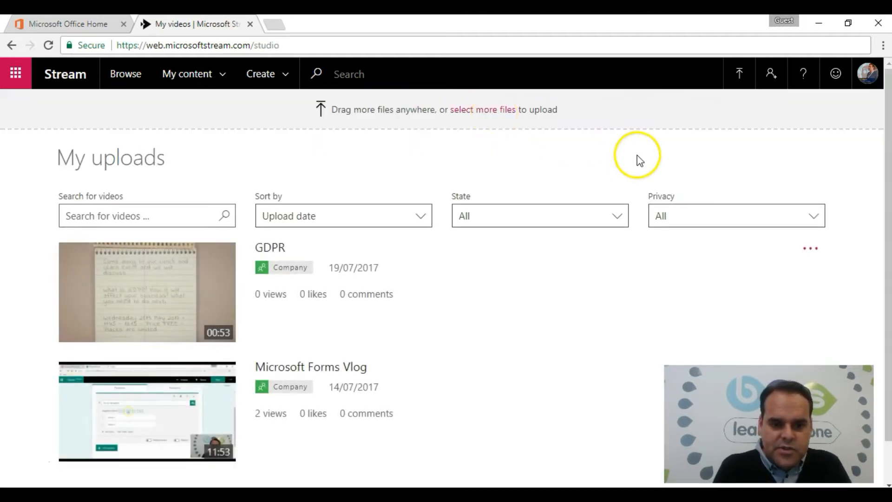
mouse_move(887, 186)
left_mouse_down()
mouse_move(886, 231)
mouse_move(888, 169)
left_mouse_up()
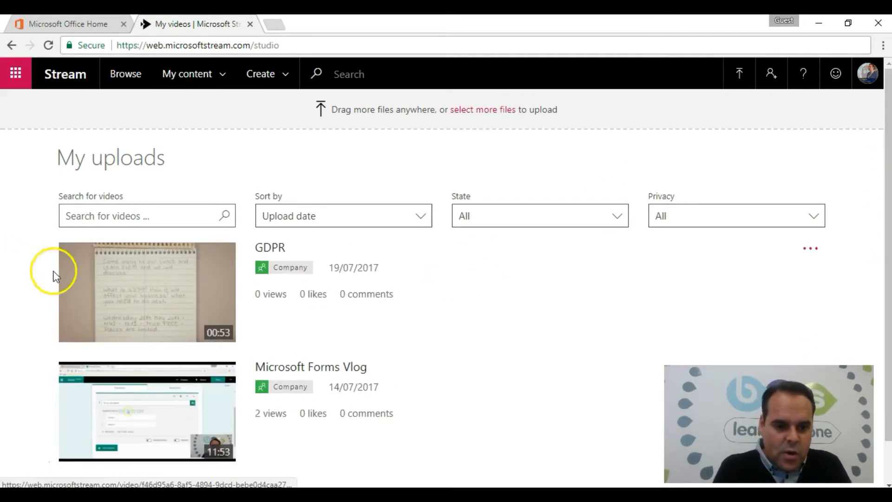
left_click(127, 286)
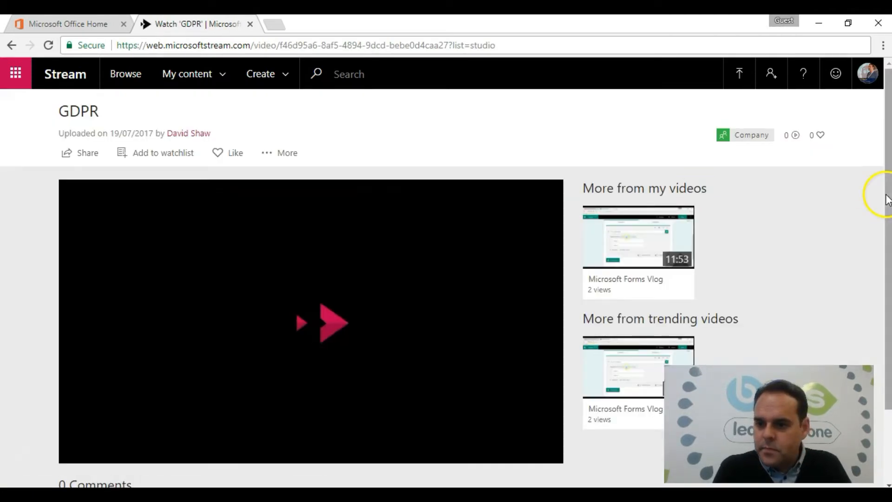
left_click_drag(886, 195, 887, 224)
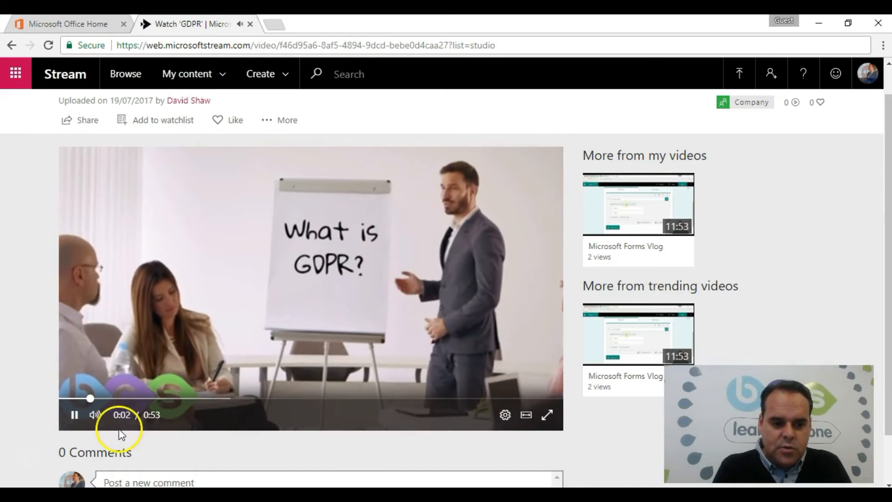
left_click(73, 416)
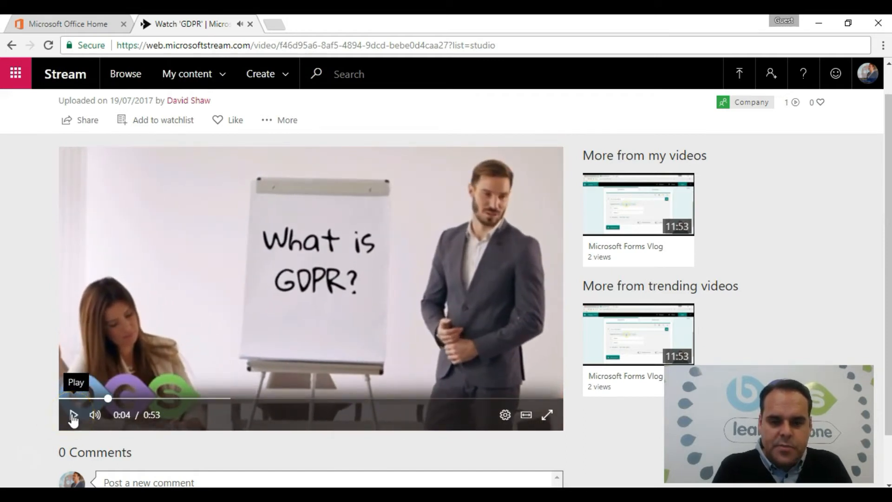
Step: View the link, email and embed sharing options of the GDPR video
left_click_drag(882, 264, 878, 198)
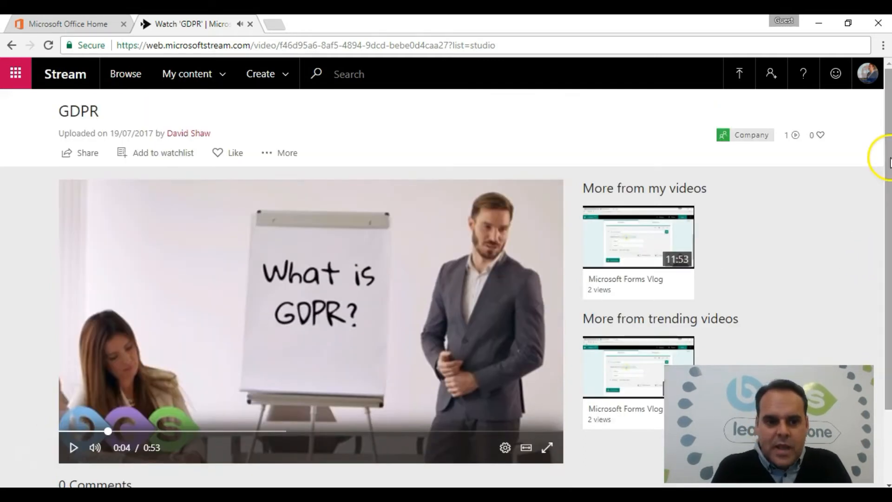
left_click(88, 155)
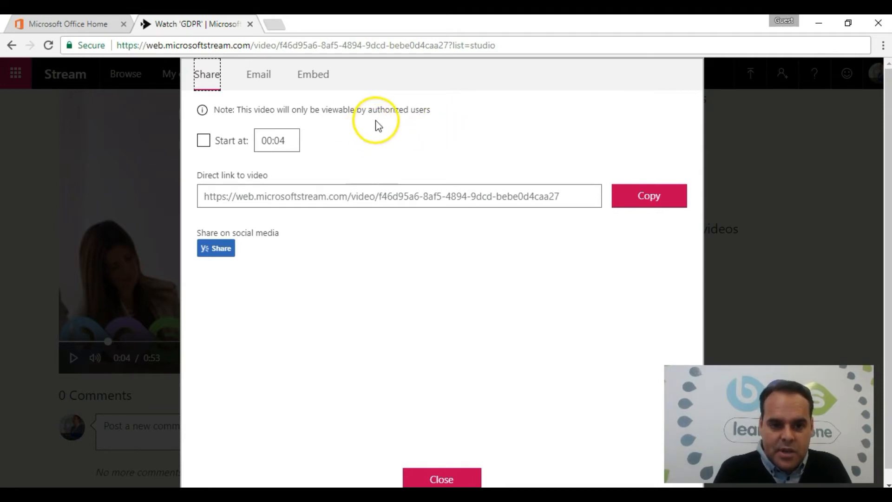
left_click(267, 82)
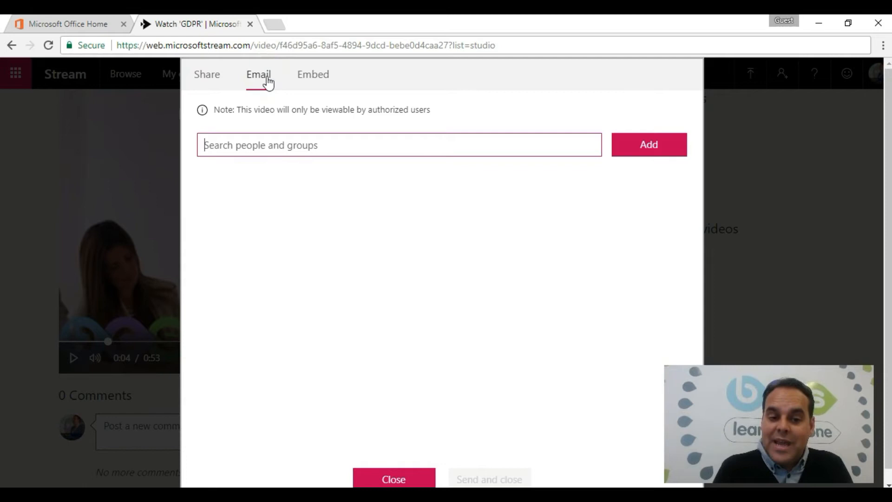
left_click(320, 83)
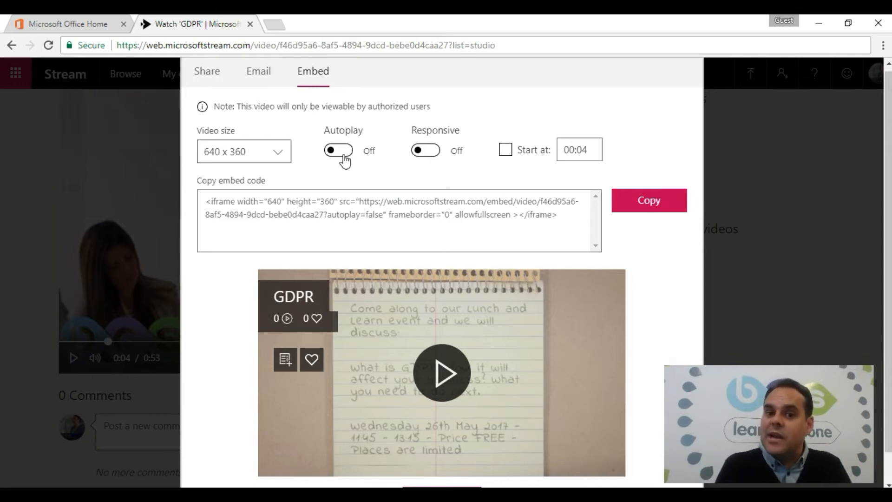
Step: Turn on Responsive for the GDPR video's embed code and close the sharing options
left_click(433, 156)
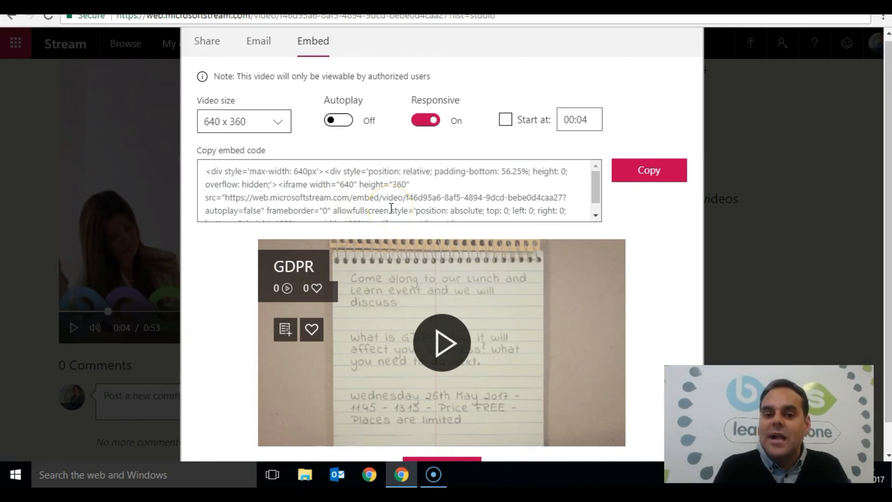
left_click_drag(886, 205, 887, 165)
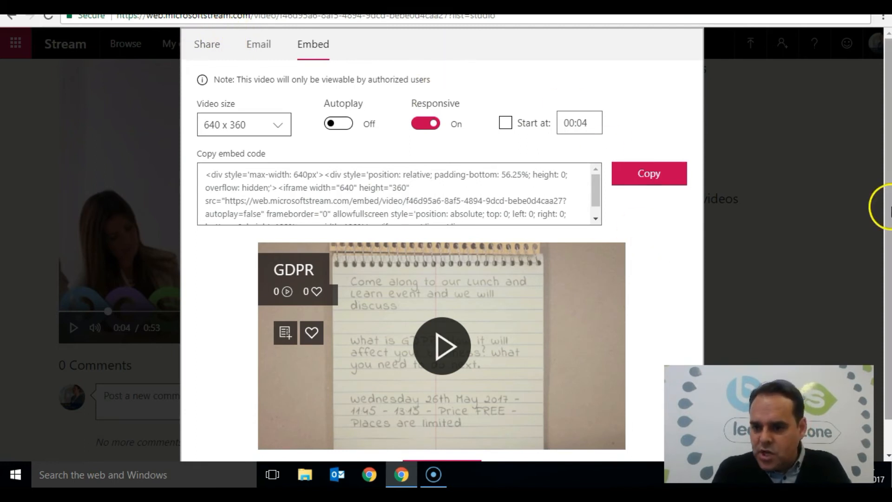
left_click_drag(885, 205, 882, 287)
left_click(450, 437)
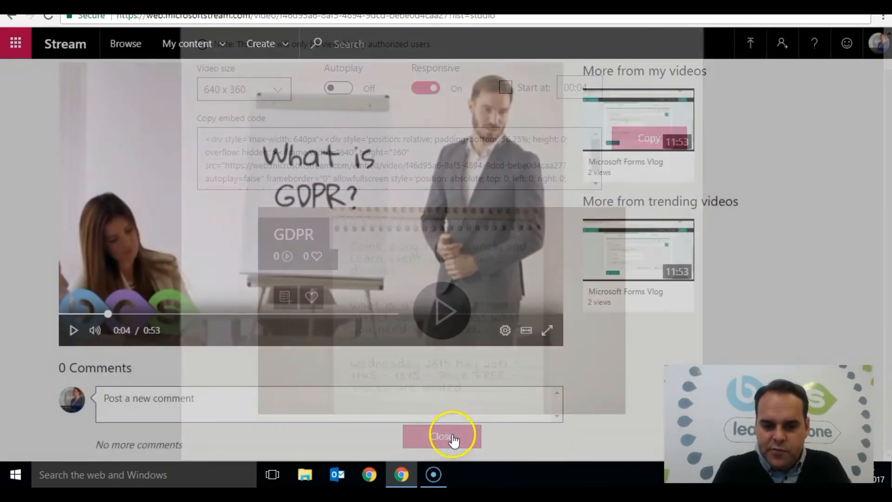
Step: Look over the like option and the list of additional actions for the GDPR video, then close the list
left_click_drag(886, 114, 886, 51)
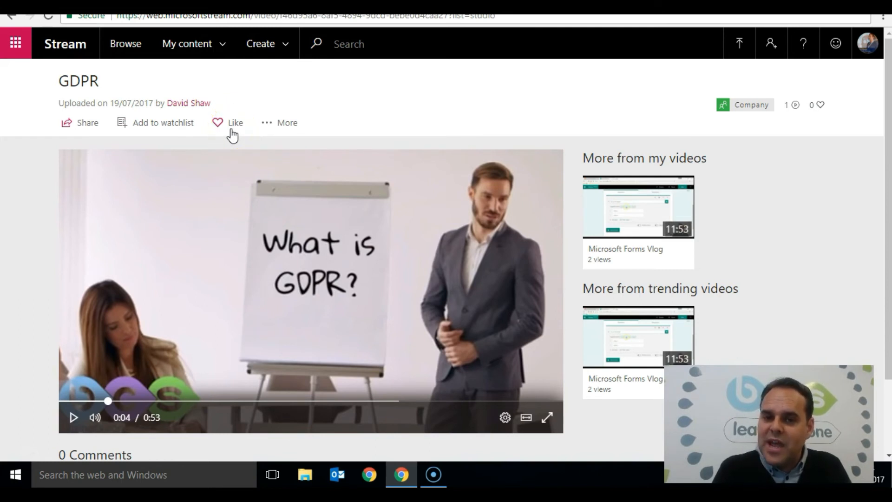
left_click(228, 126)
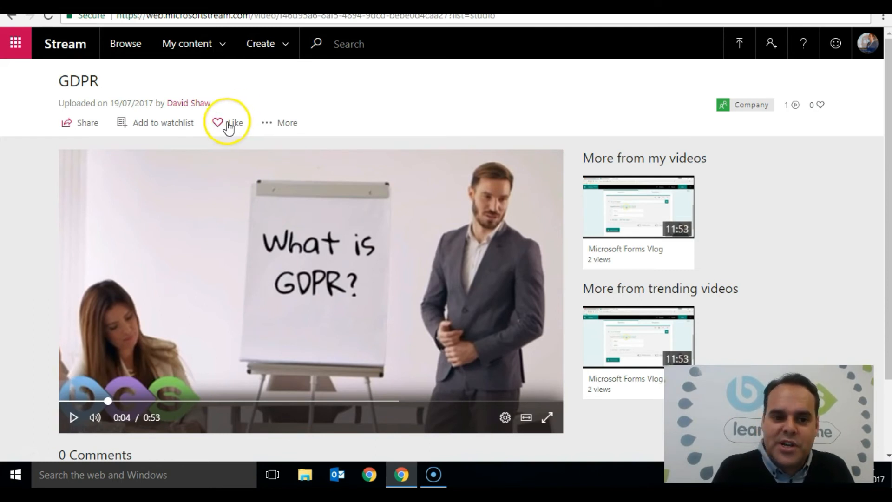
left_click(277, 125)
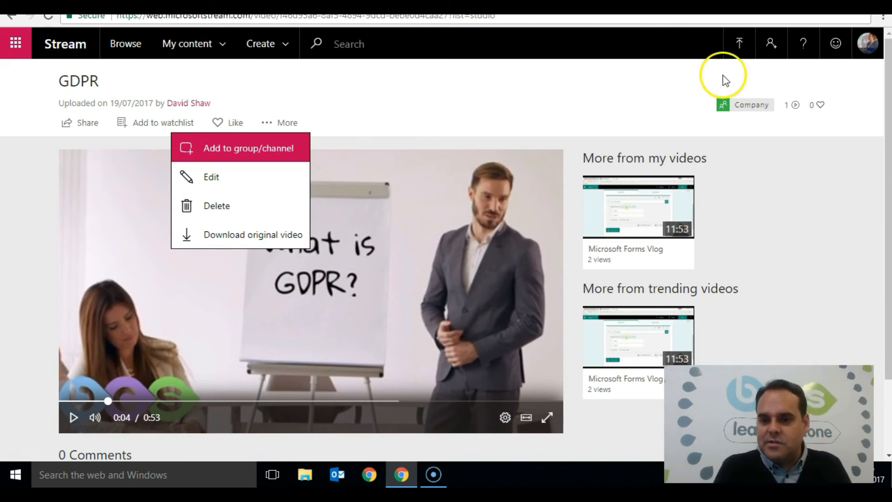
left_click(474, 90)
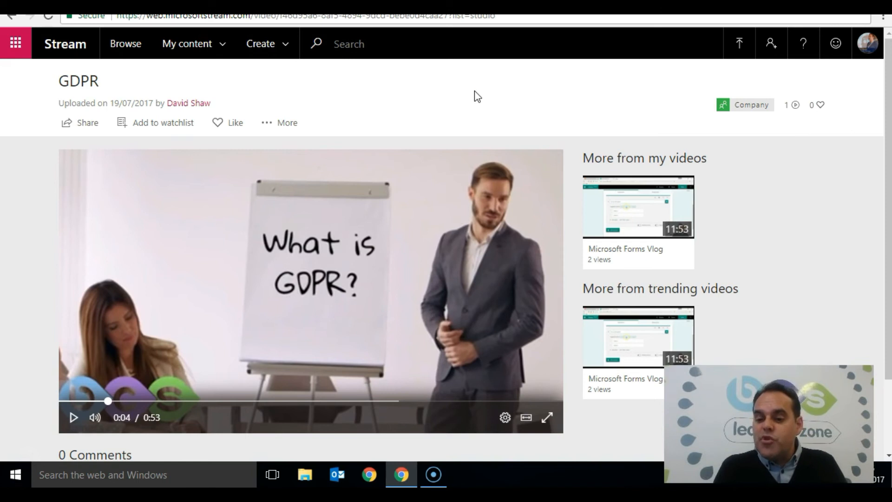